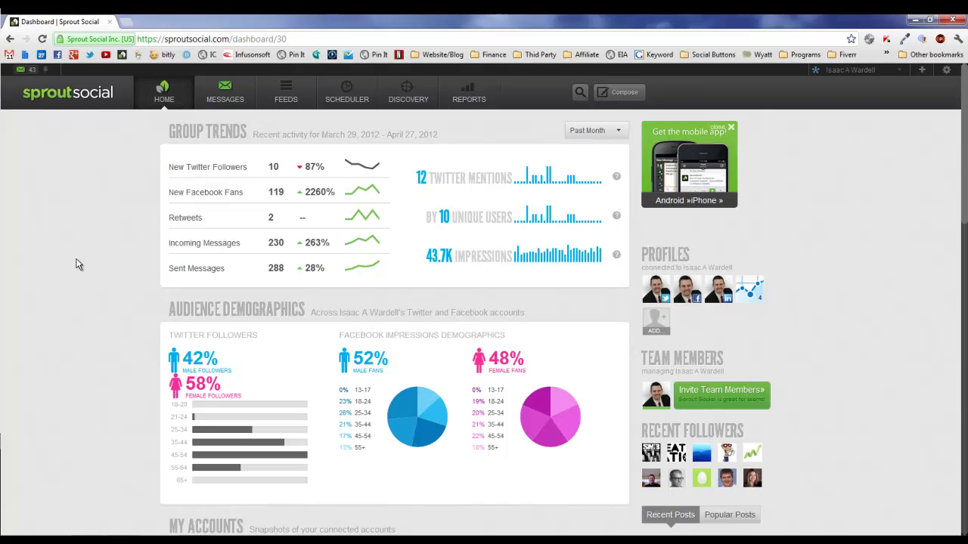
# Look over the dashboard's group trends, audience demographics and account snapshots
pyautogui.scroll(-2, 77, 264)
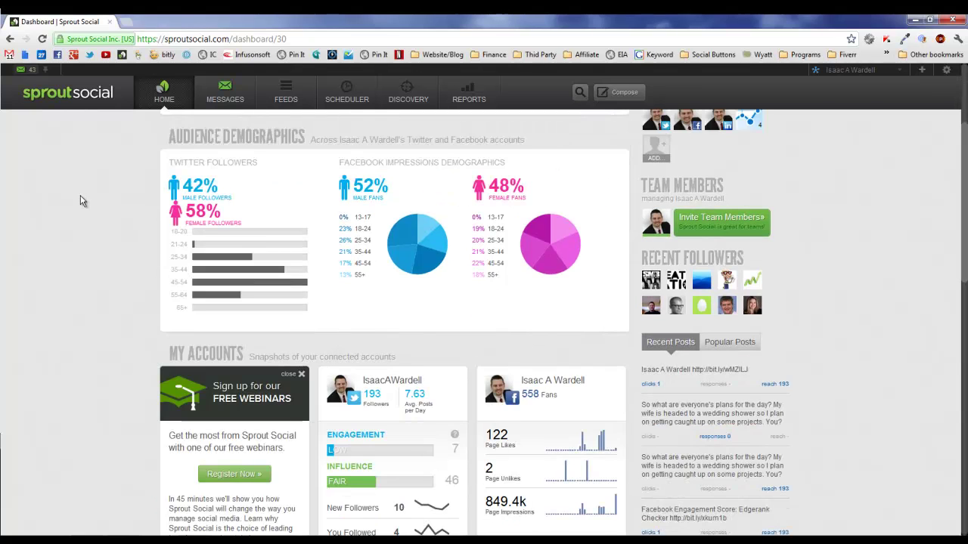
pyautogui.scroll(1, 80, 197)
pyautogui.scroll(-1, 85, 224)
pyautogui.scroll(2, 85, 225)
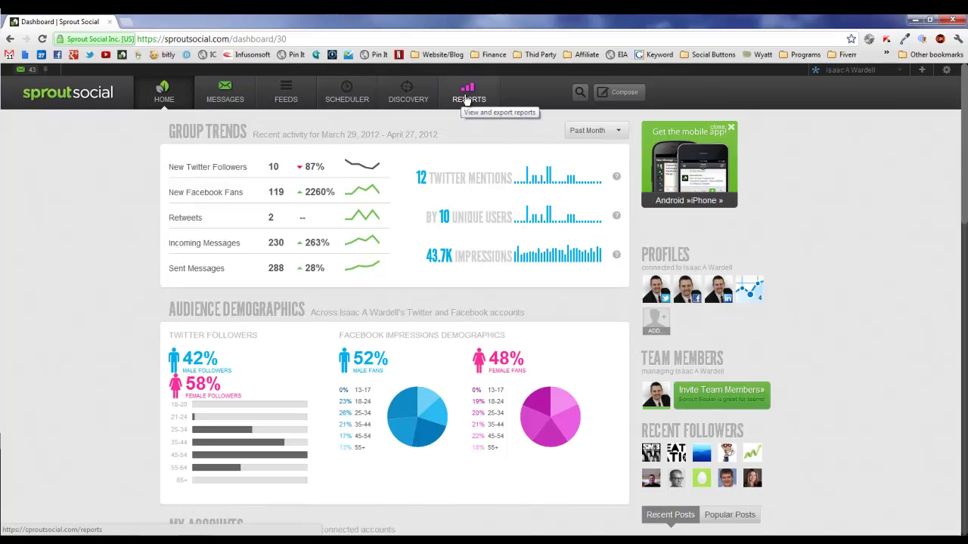
# Look through the Smart Inbox messages, the Twitter feeds and the Sprout Reader articles
pyautogui.click(210, 98)
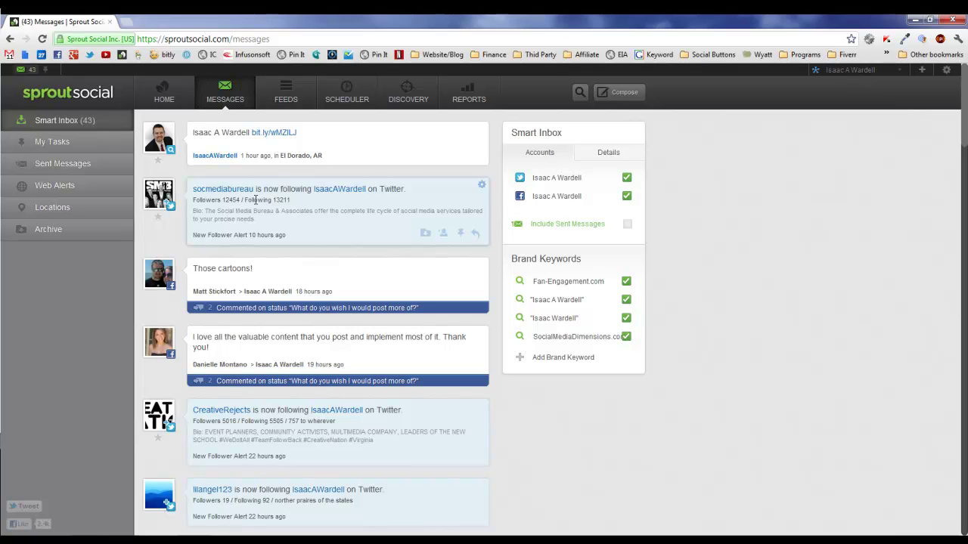
pyautogui.click(286, 97)
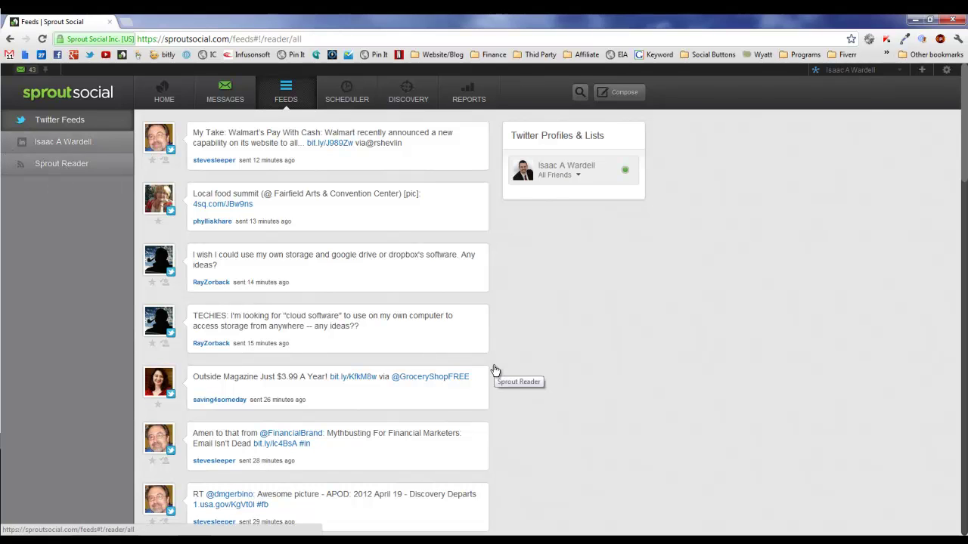
pyautogui.click(61, 164)
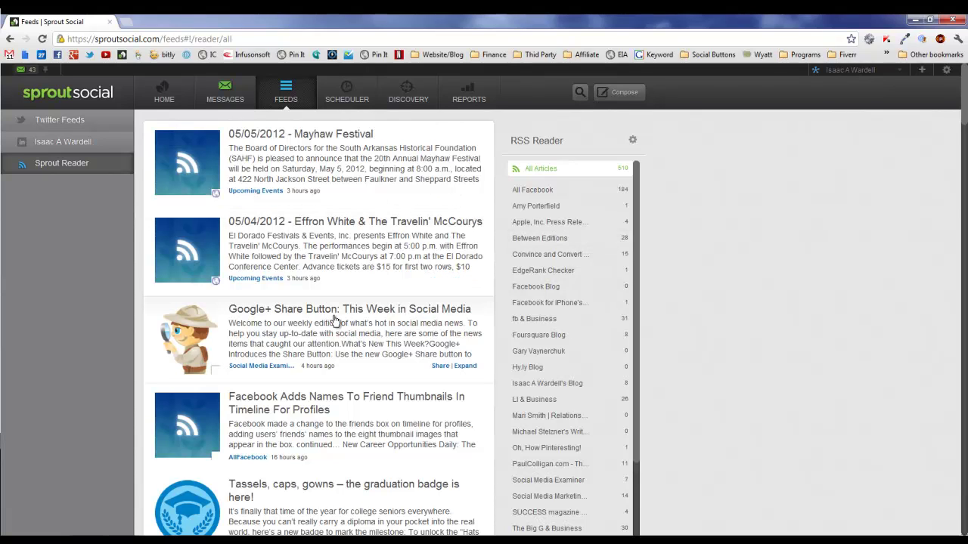
# Start a scheduled message for April 29, 2012, add the Facebook profile as a second destination and check its audience options
pyautogui.click(345, 103)
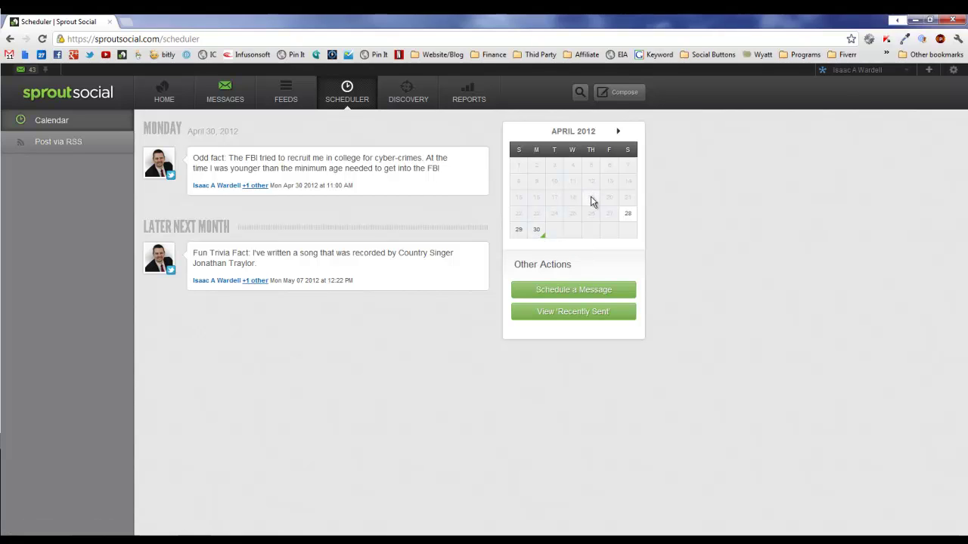
pyautogui.click(563, 291)
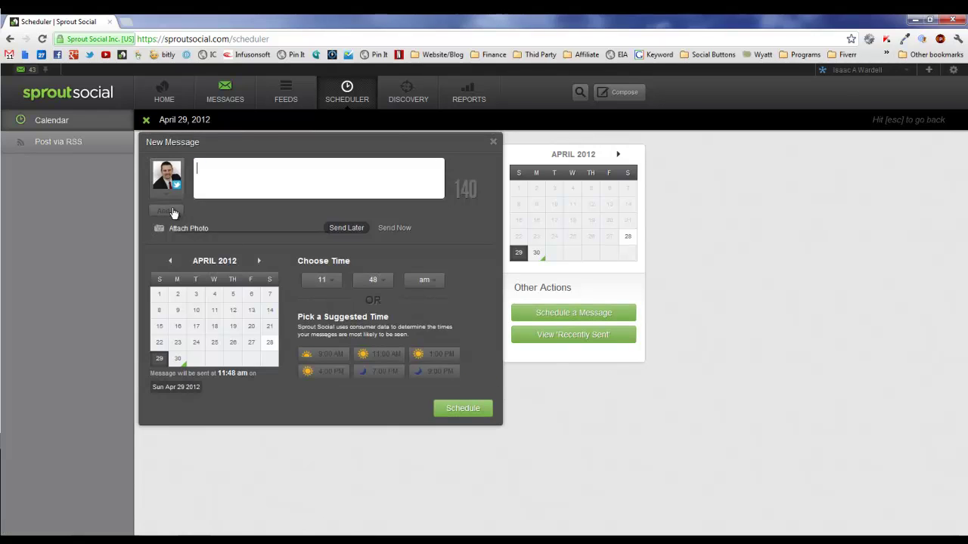
pyautogui.click(168, 212)
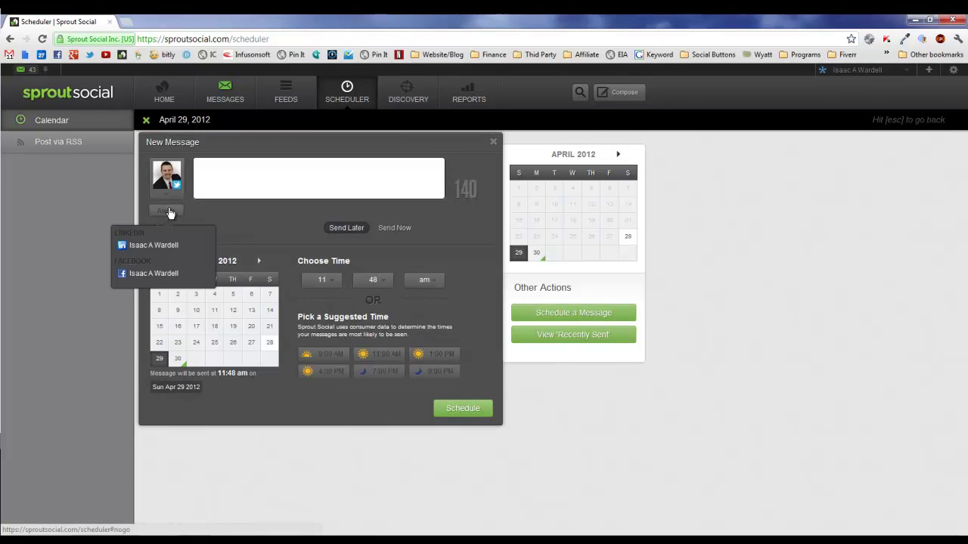
pyautogui.click(183, 275)
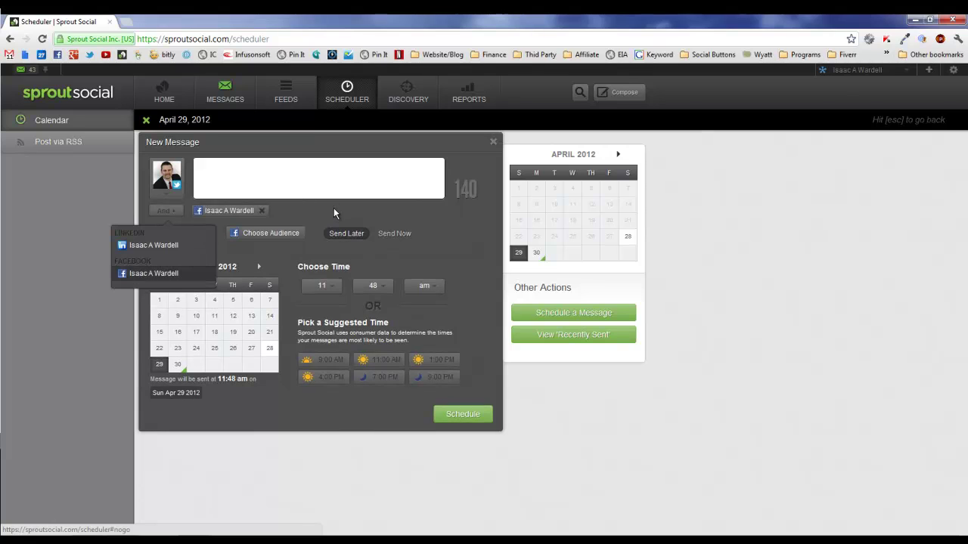
pyautogui.click(259, 233)
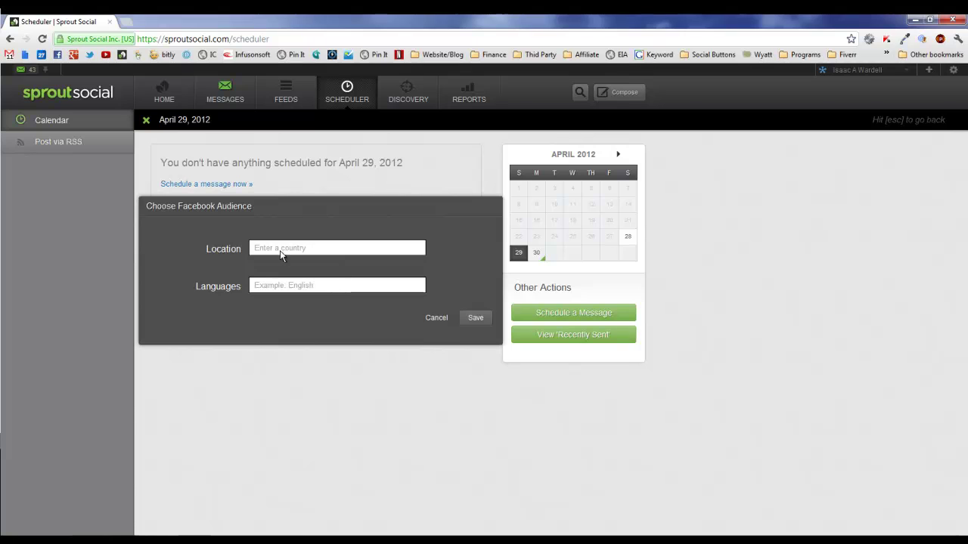
pyautogui.press('Escape')
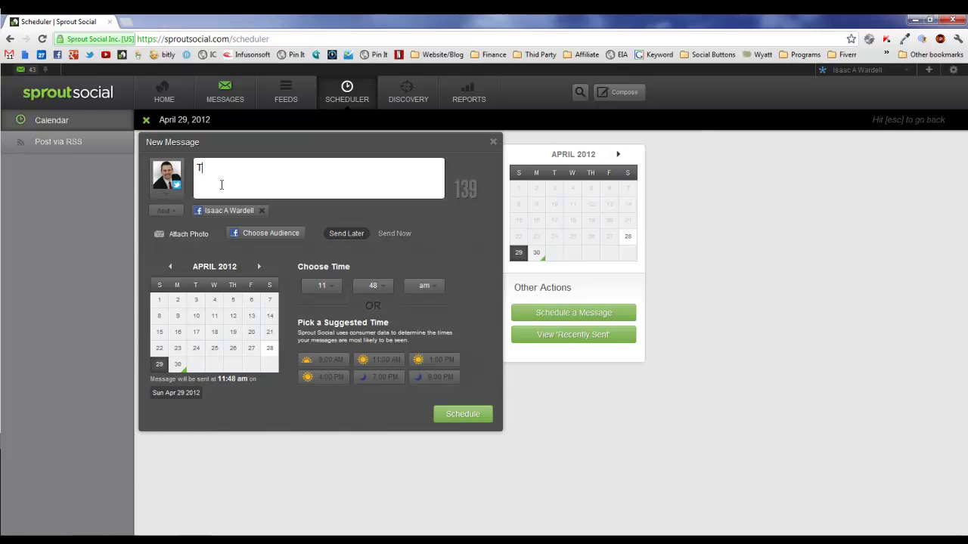
# Enter "This is a test" as the message text and schedule it for the suggested time of 11:00 AM
pyautogui.write('test')
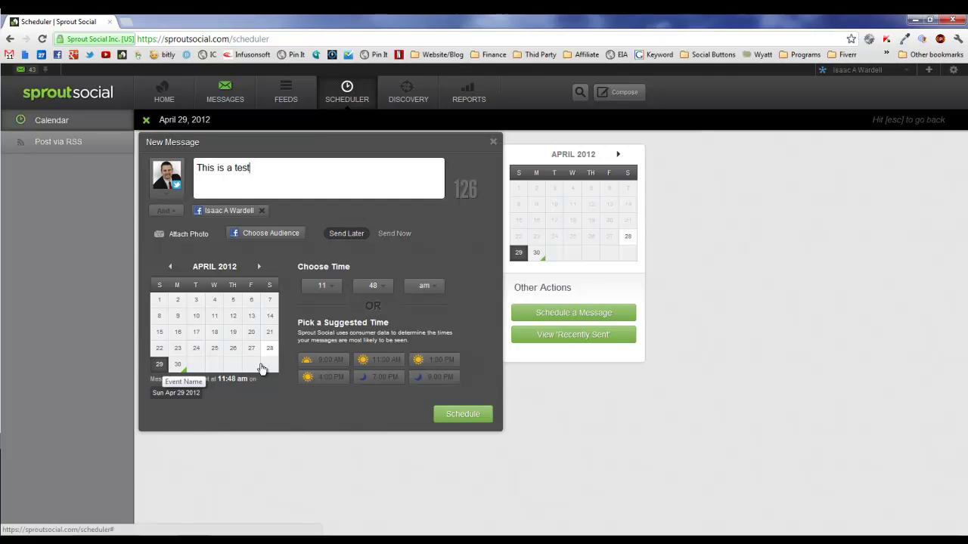
pyautogui.click(381, 361)
pyautogui.click(464, 415)
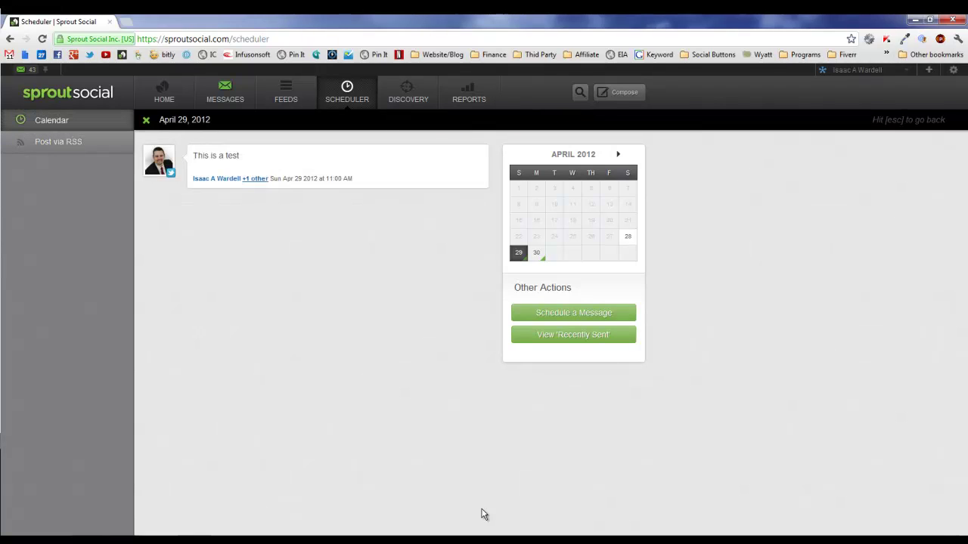
# Examine the All About Flowers group's scheduled messages and its May 2012 calendar
pyautogui.click(835, 73)
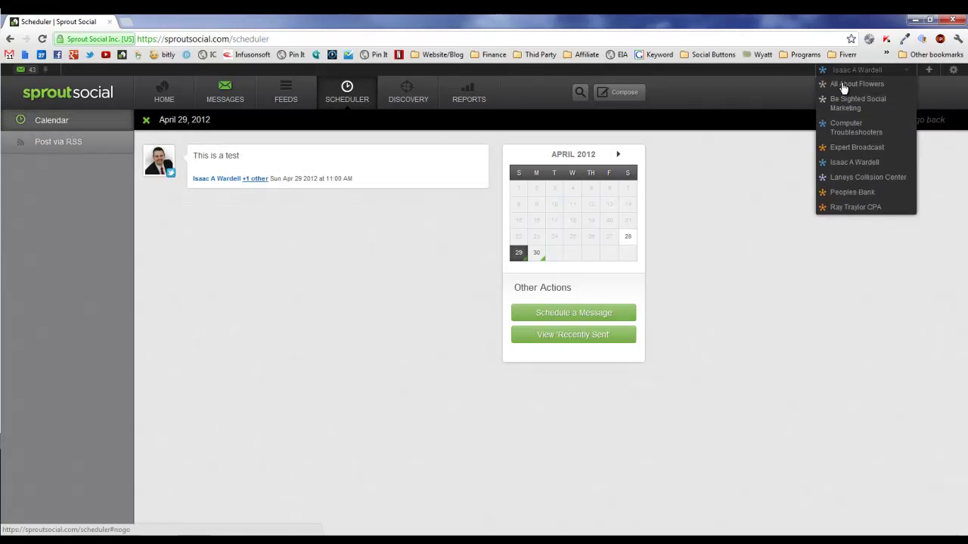
pyautogui.click(846, 86)
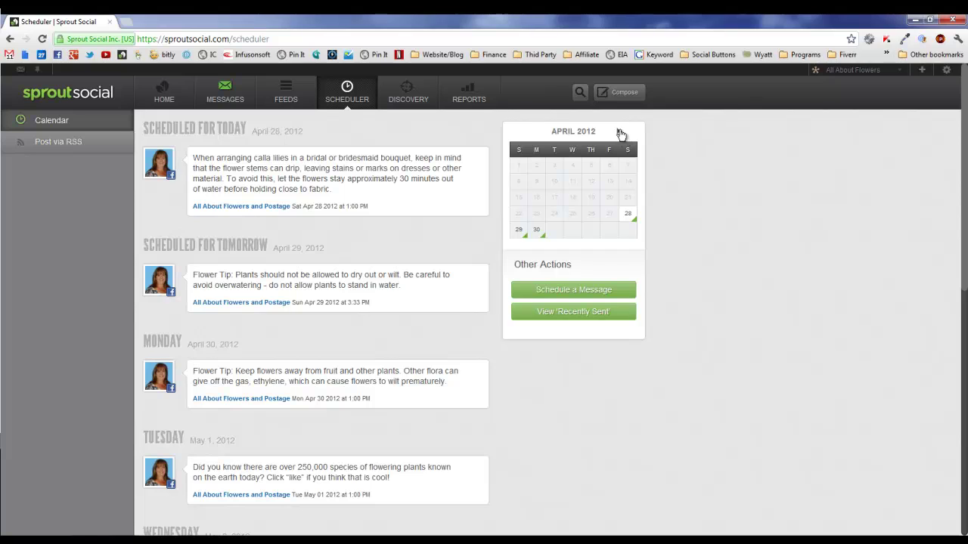
pyautogui.click(618, 131)
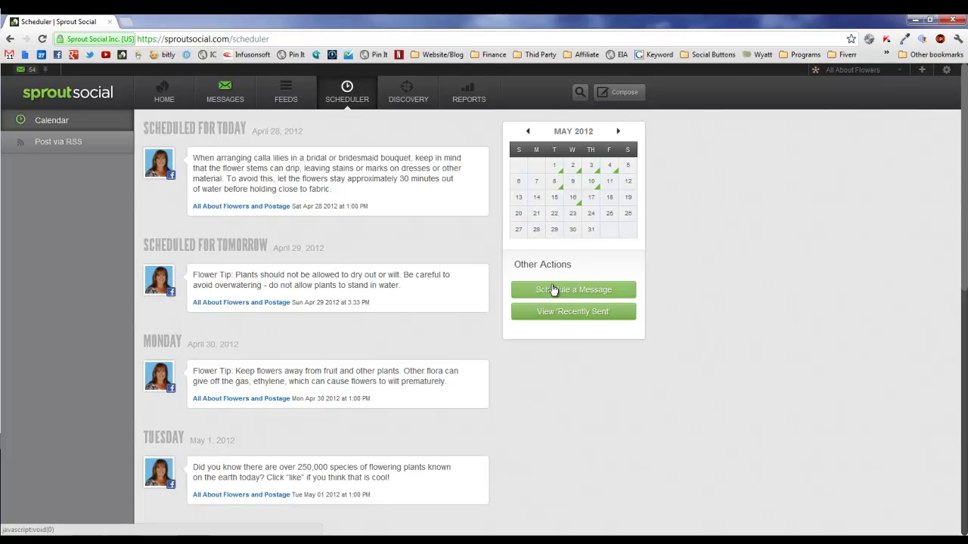
# Return to the account owner's personal group and delete the scheduled "This is a test" message
pyautogui.click(832, 75)
pyautogui.click(827, 162)
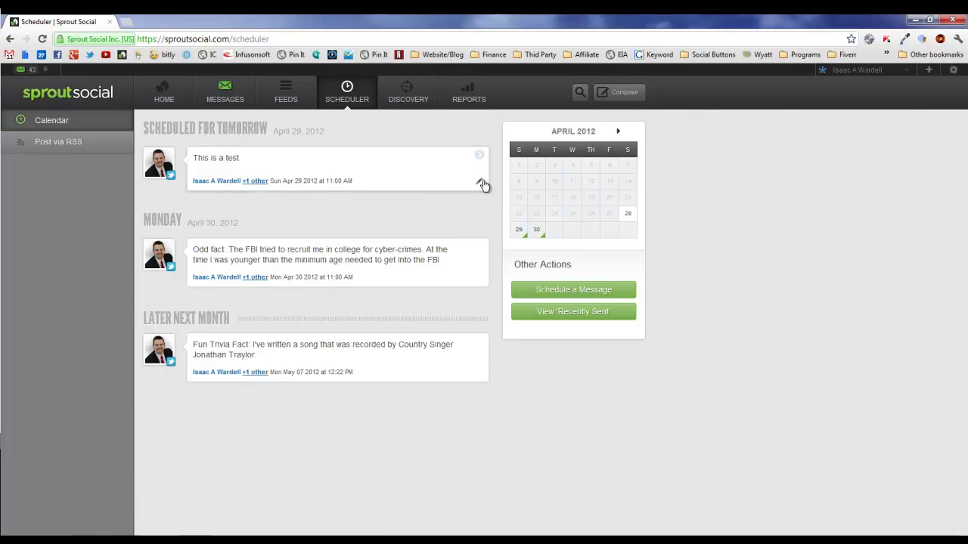
pyautogui.click(479, 186)
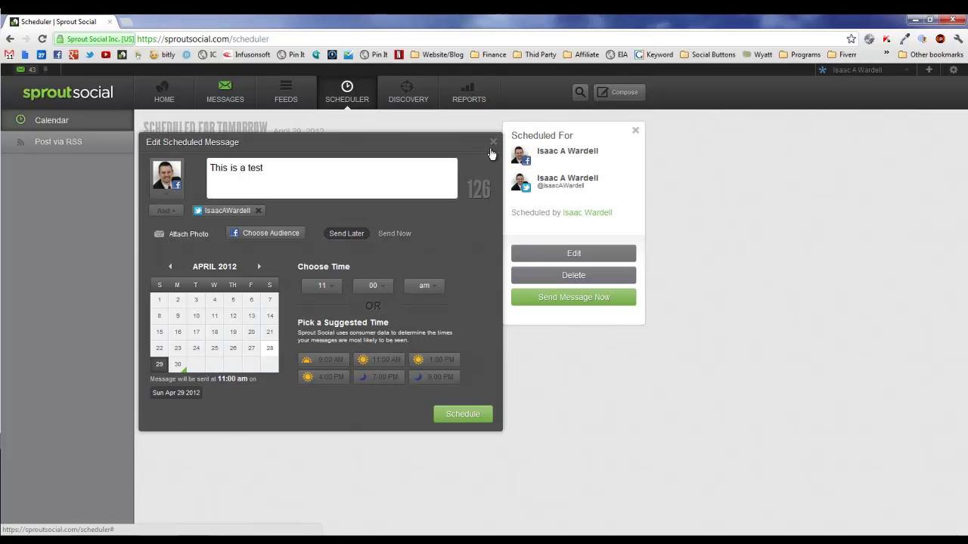
pyautogui.click(493, 141)
pyautogui.click(572, 276)
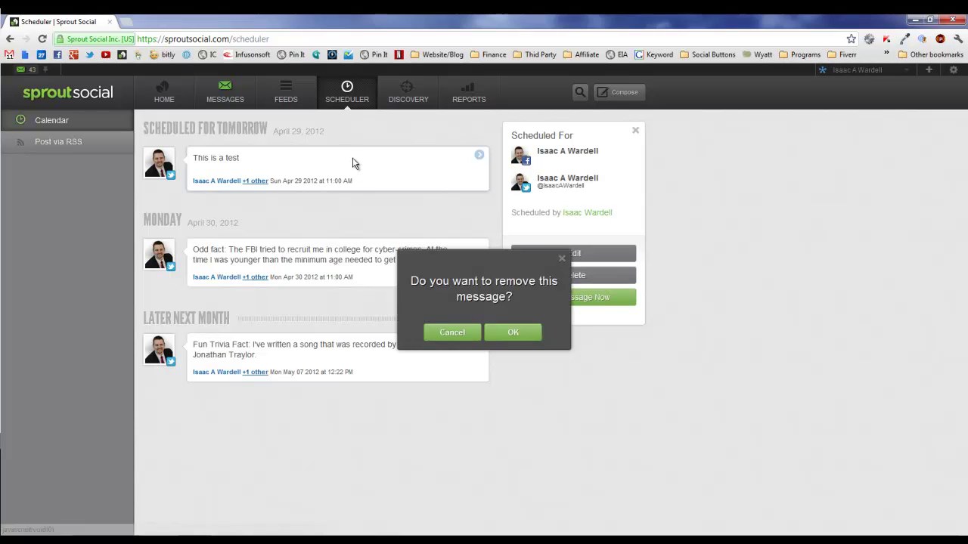
pyautogui.click(501, 331)
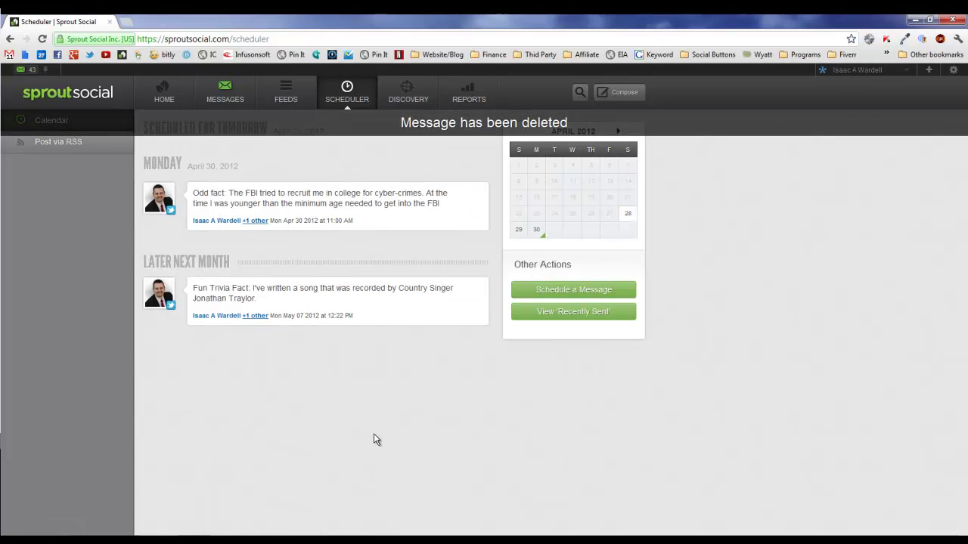
# Review the recently sent messages and the active RSS feeds in the Scheduler
pyautogui.click(579, 313)
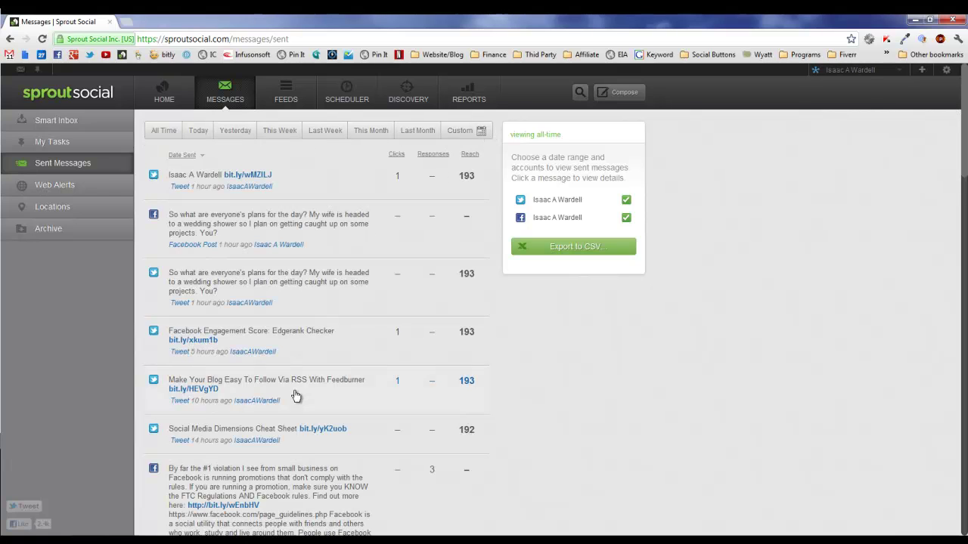
pyautogui.click(344, 95)
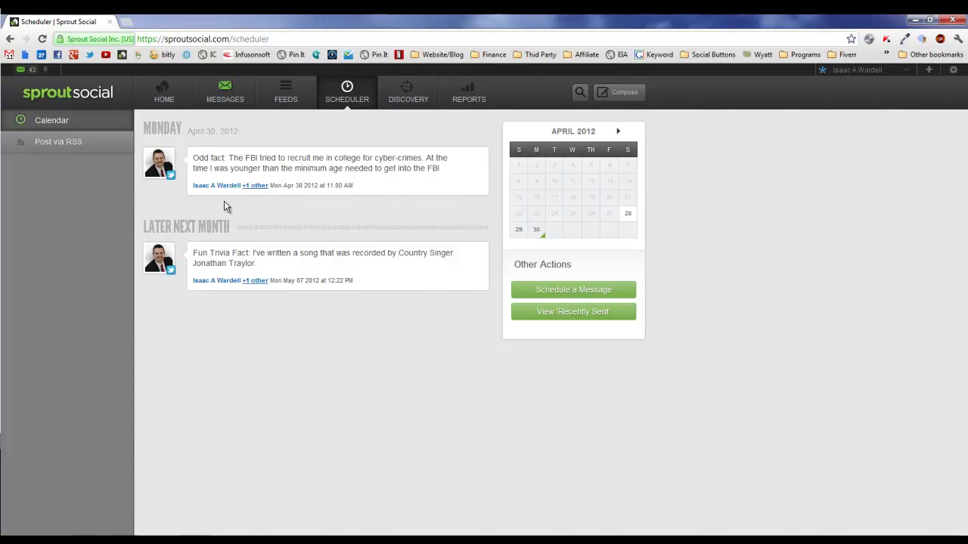
pyautogui.click(69, 142)
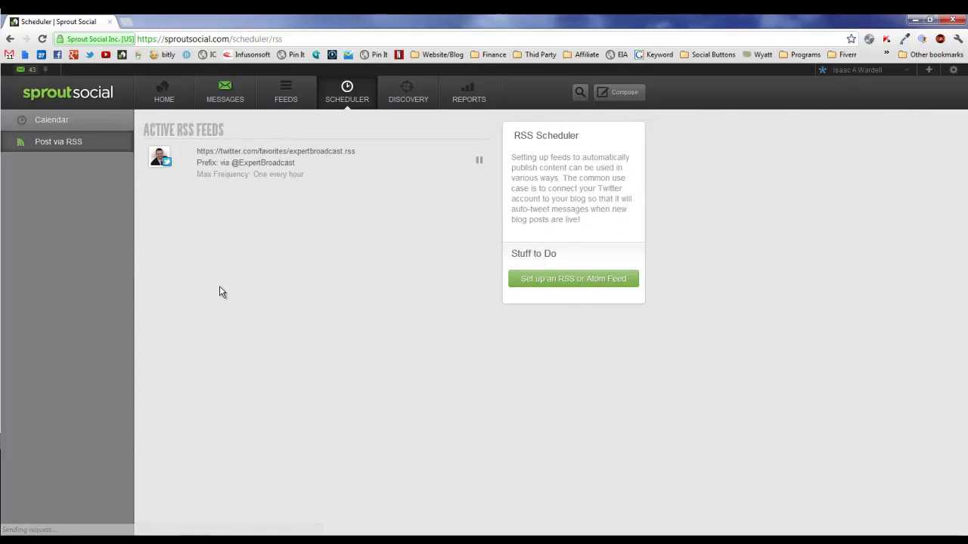
pyautogui.moveTo(297, 149)
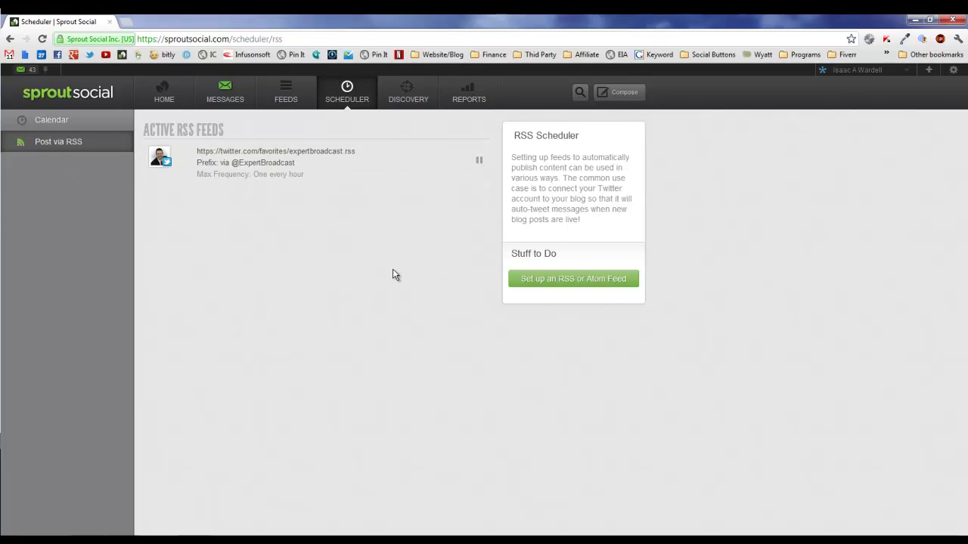
# Browse Discovery's follower suggestions, the Twitter cleanup list of silent accounts and the Smart Search page
pyautogui.click(404, 88)
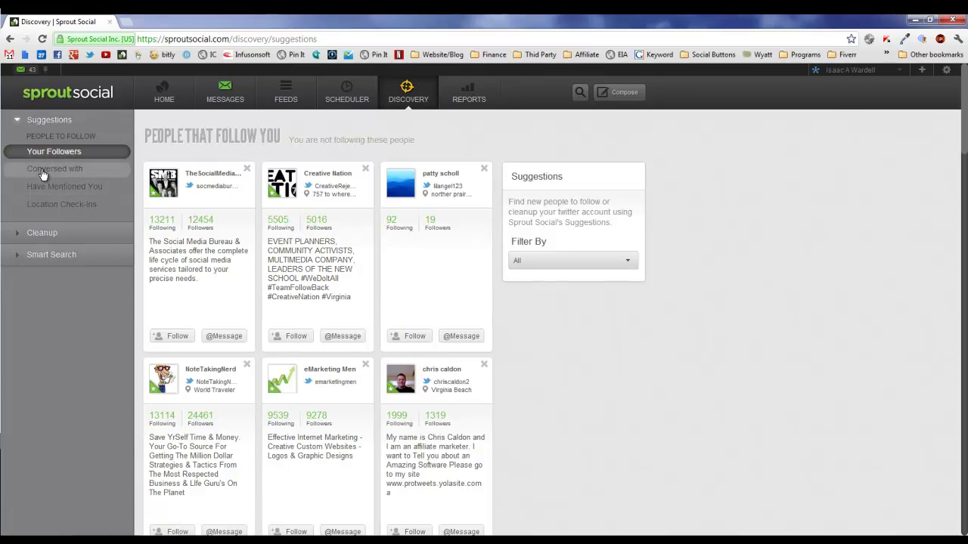
pyautogui.click(38, 239)
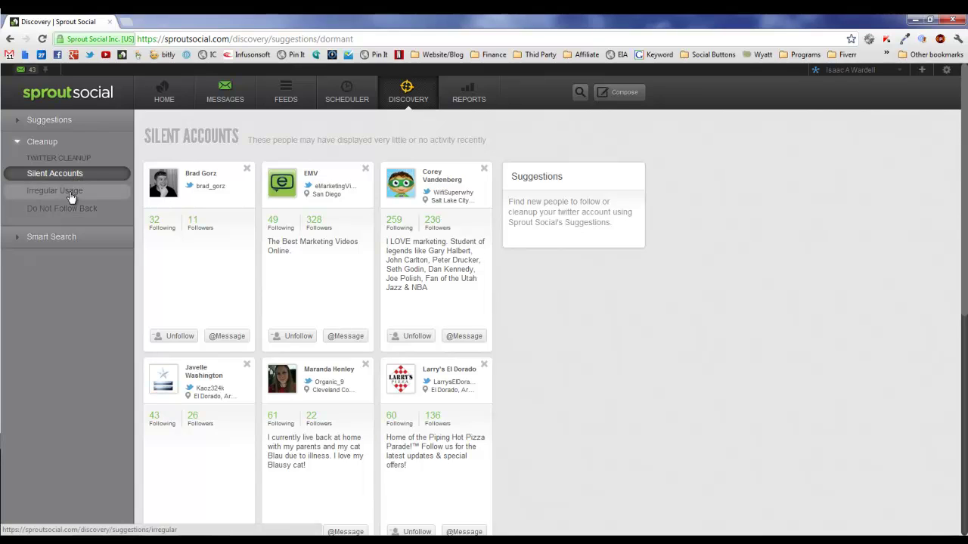
pyautogui.click(48, 240)
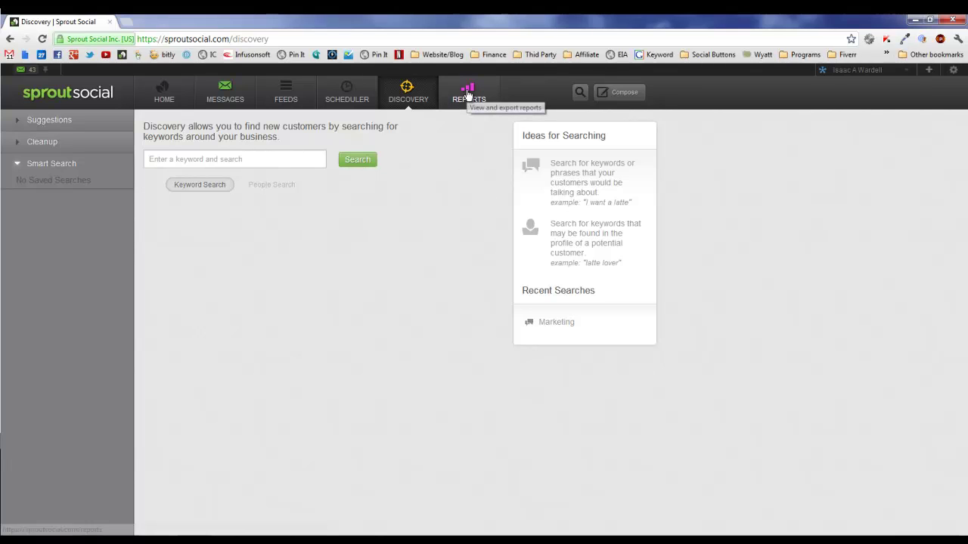
# View the group report for the personal group and for the All About Flowers group
pyautogui.click(468, 94)
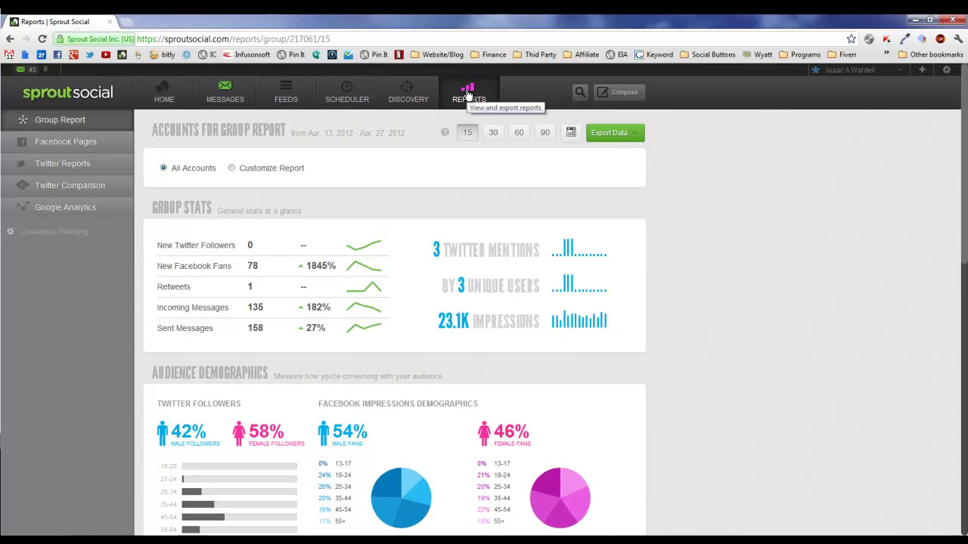
pyautogui.click(843, 69)
pyautogui.click(846, 84)
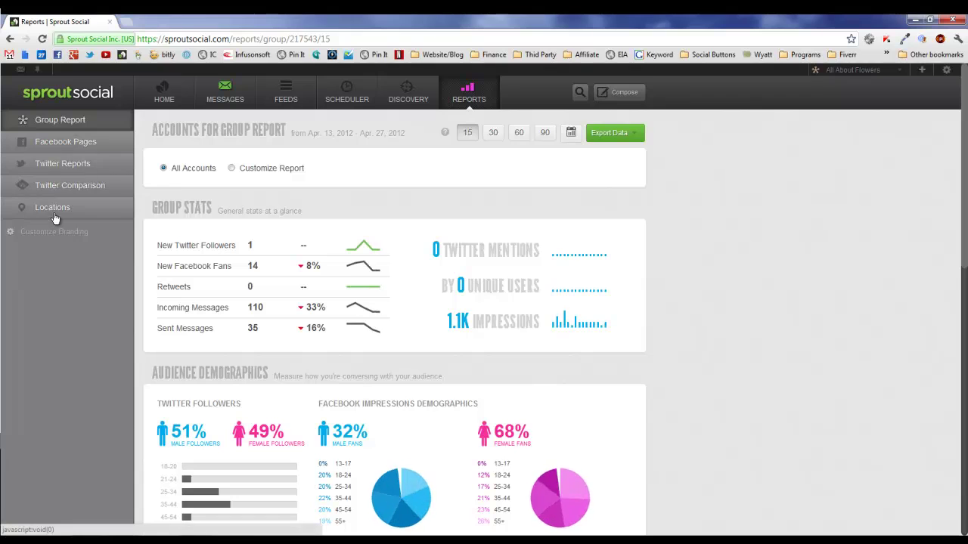
# Examine the All About Flowers group's location report and its Discovery suggestions from location check-ins
pyautogui.click(54, 214)
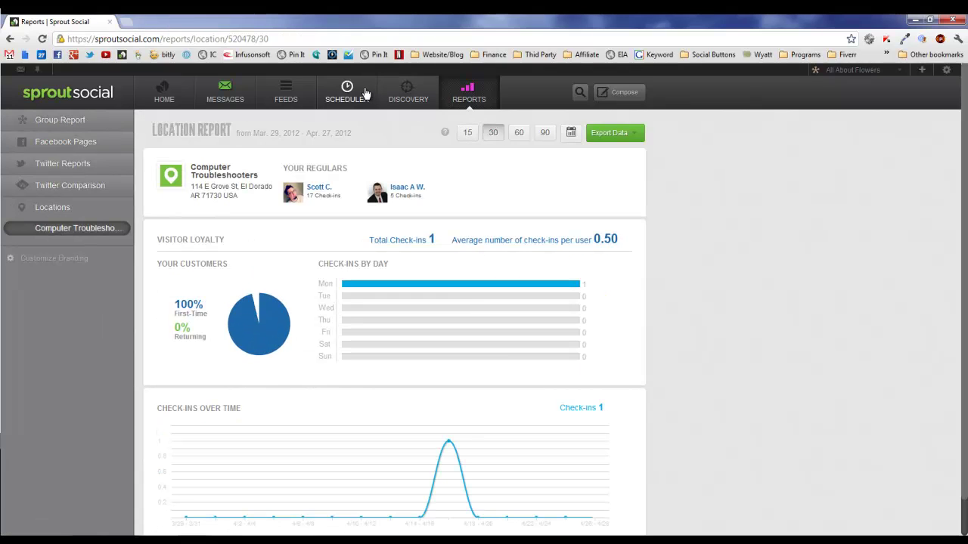
pyautogui.click(408, 93)
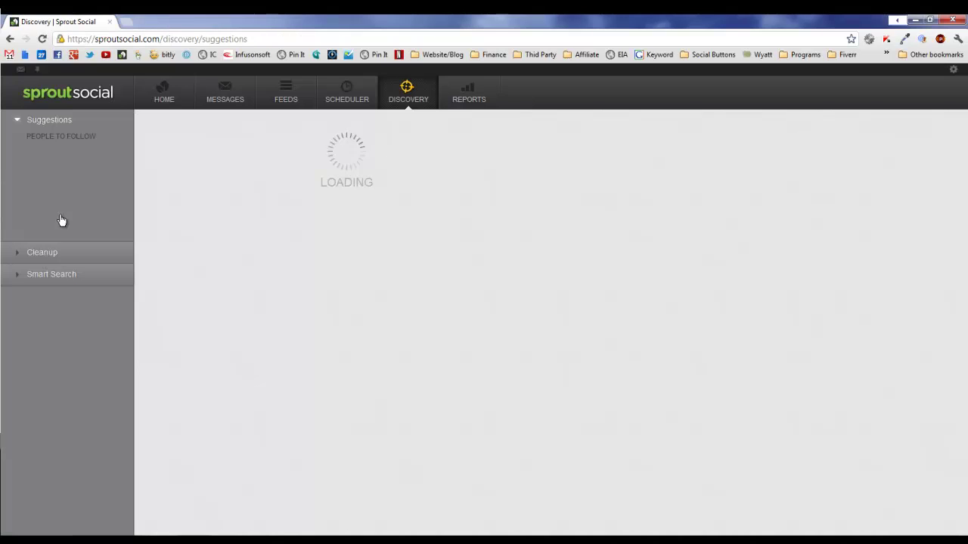
pyautogui.click(64, 205)
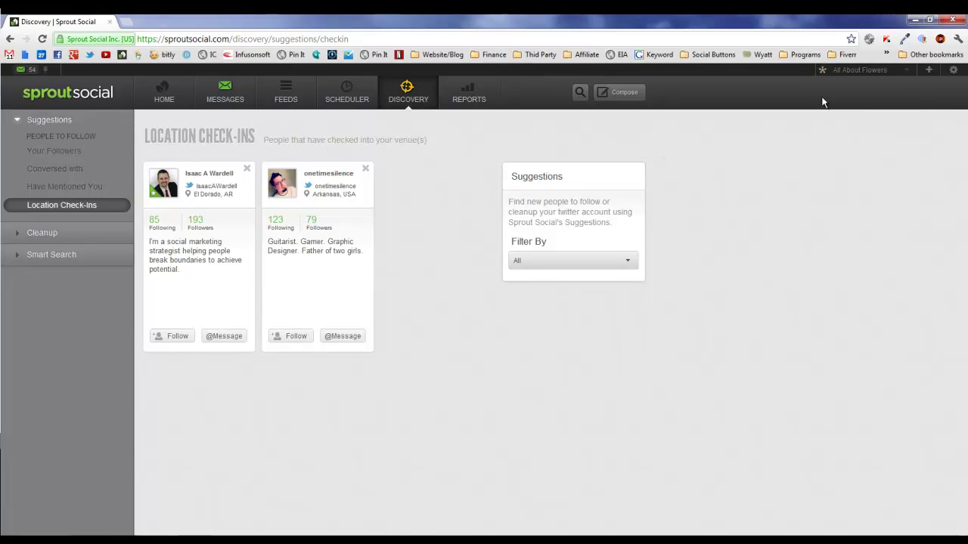
# Switch back to the account owner's personal group and view its group report
pyautogui.click(843, 70)
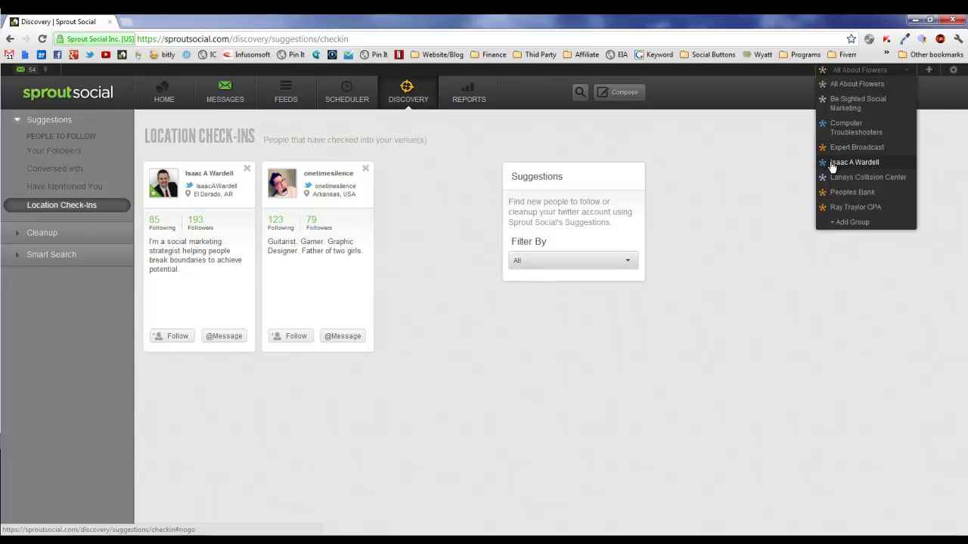
pyautogui.click(854, 162)
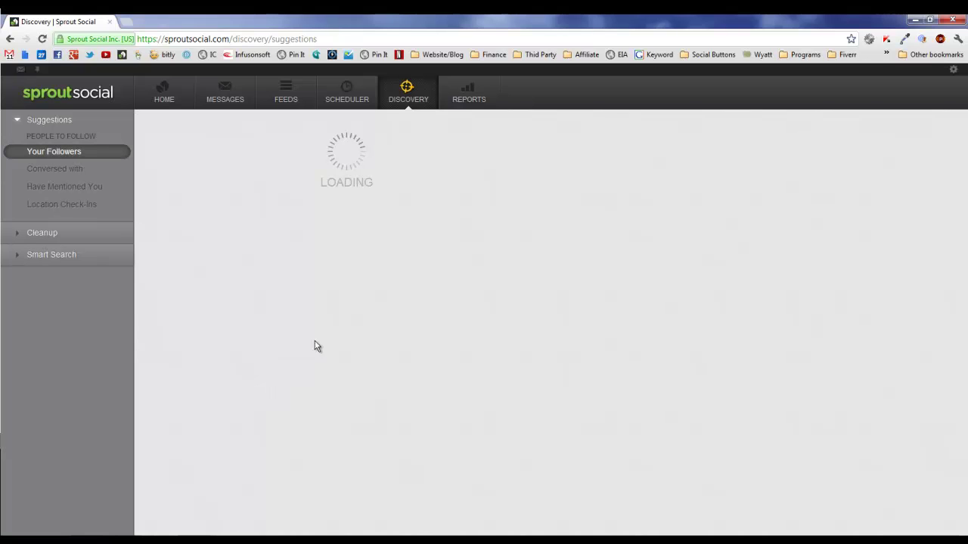
pyautogui.click(461, 101)
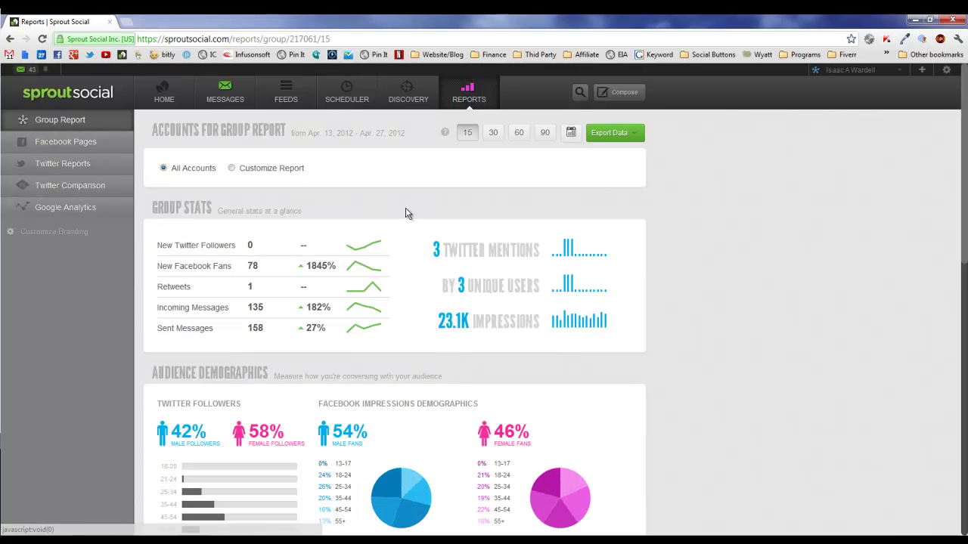
# Set the personal group's report to cover the last 30 days
pyautogui.click(490, 133)
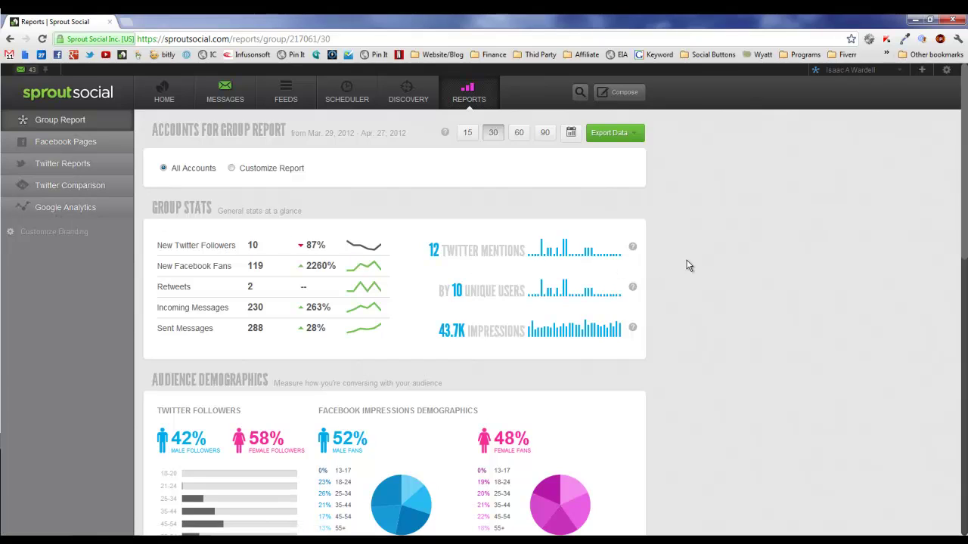
pyautogui.rightClick(47, 142)
pyautogui.click(97, 146)
pyautogui.click(190, 21)
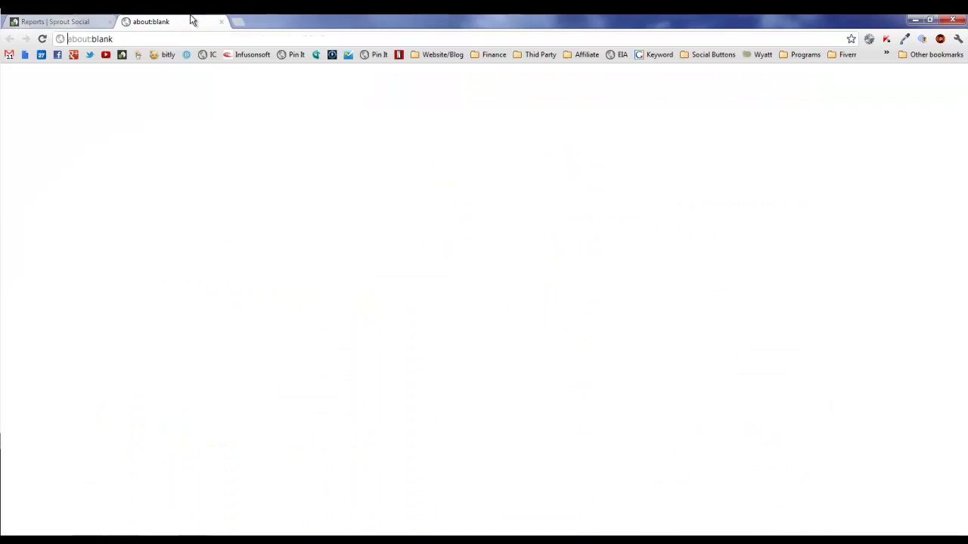
pyautogui.click(71, 21)
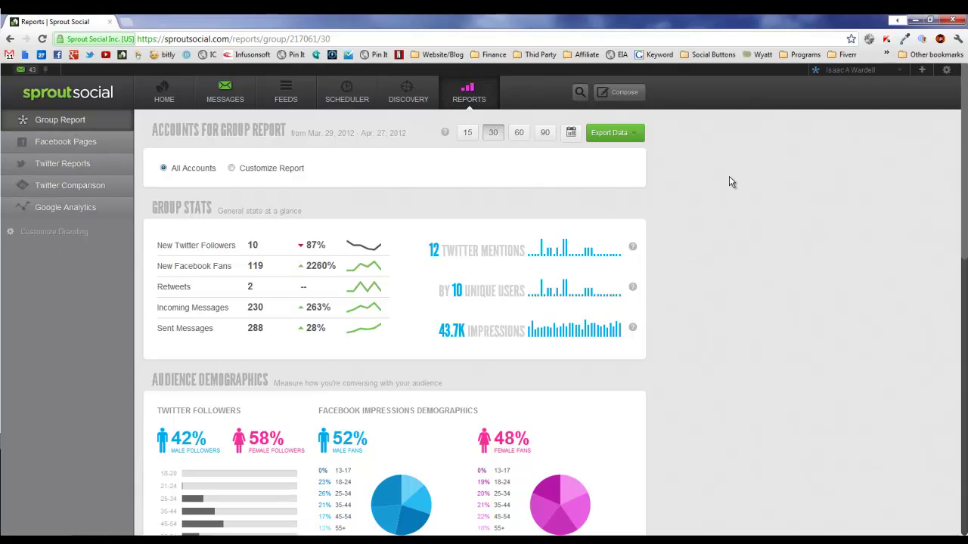
# Examine the group report's audience demographics, publishing, Google Analytics and locations sections
pyautogui.scroll(-2, 729, 182)
pyautogui.scroll(2, 529, 185)
pyautogui.scroll(-3, 478, 340)
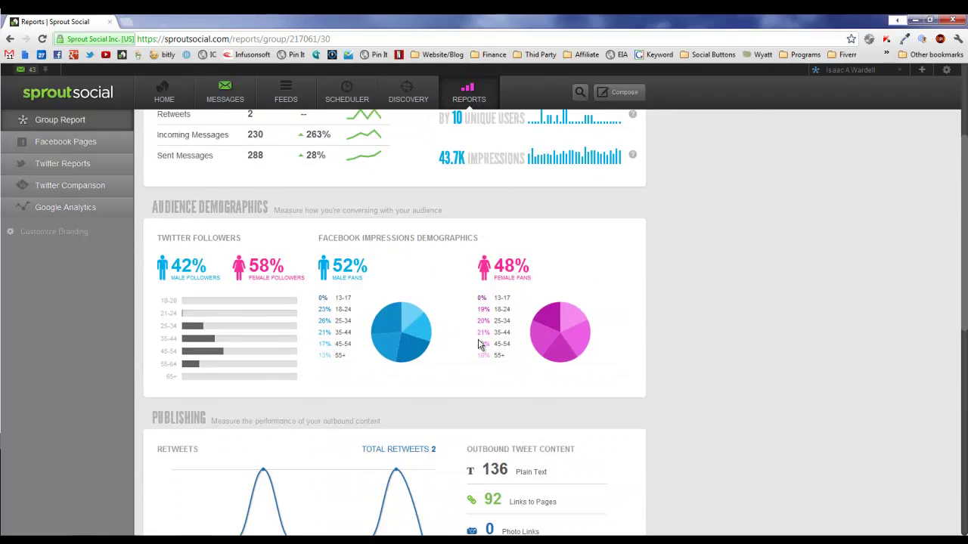
pyautogui.scroll(-3, 479, 342)
pyautogui.scroll(-2, 479, 342)
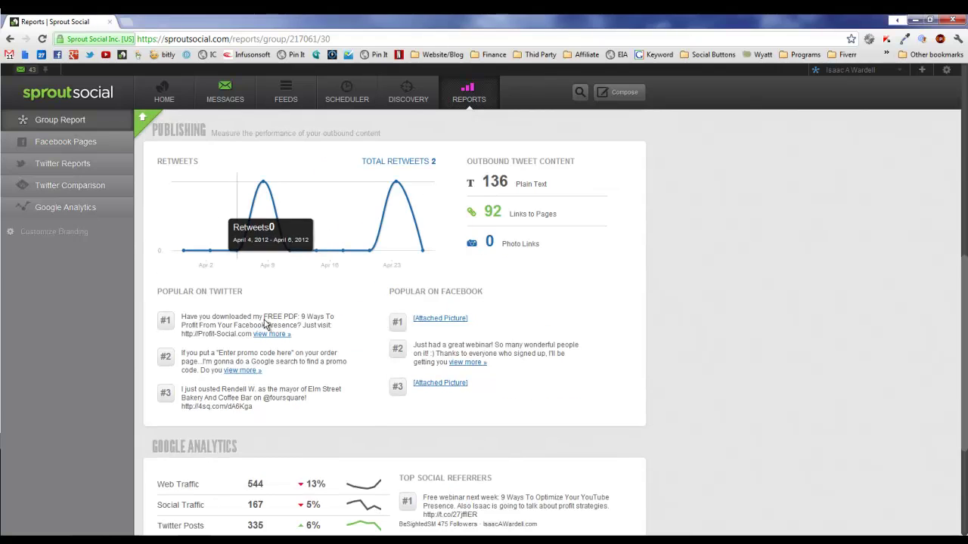
pyautogui.scroll(-4, 346, 302)
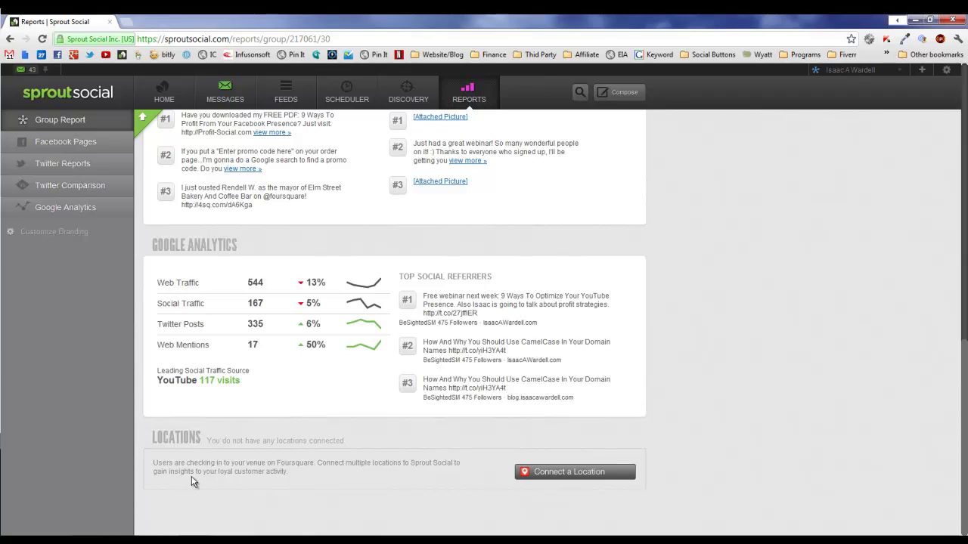
pyautogui.moveTo(190, 473); pyautogui.dragTo(309, 471)
pyautogui.click(388, 469)
pyautogui.scroll(10, 706, 302)
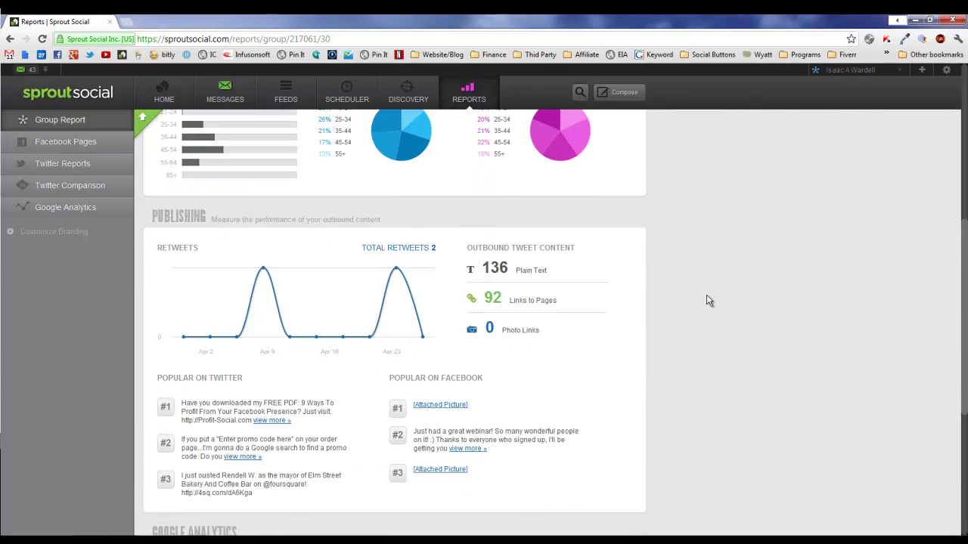
# Open the personal page's Facebook report and examine its fan growth, page impressions, audience breakdown and individual post performance
pyautogui.click(82, 147)
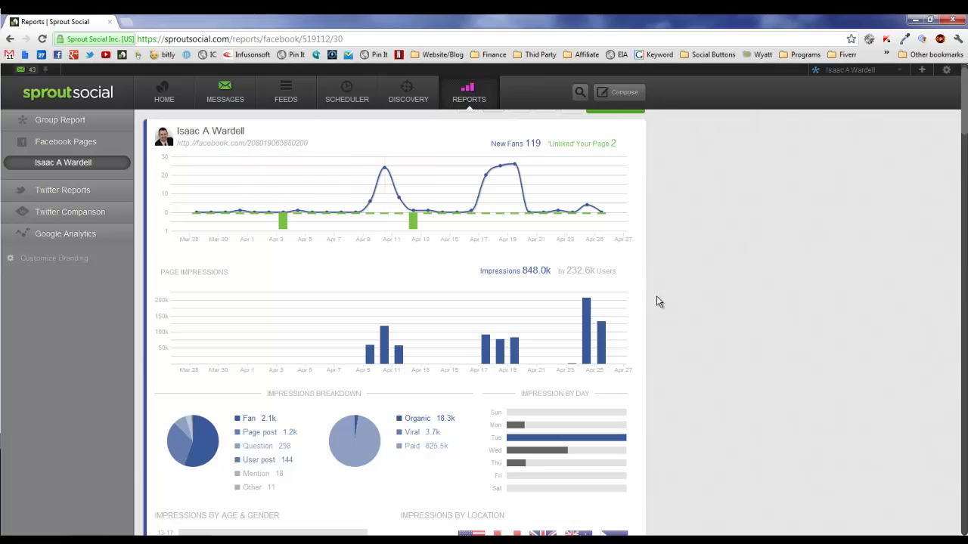
pyautogui.scroll(-2, 742, 245)
pyautogui.scroll(3, 742, 243)
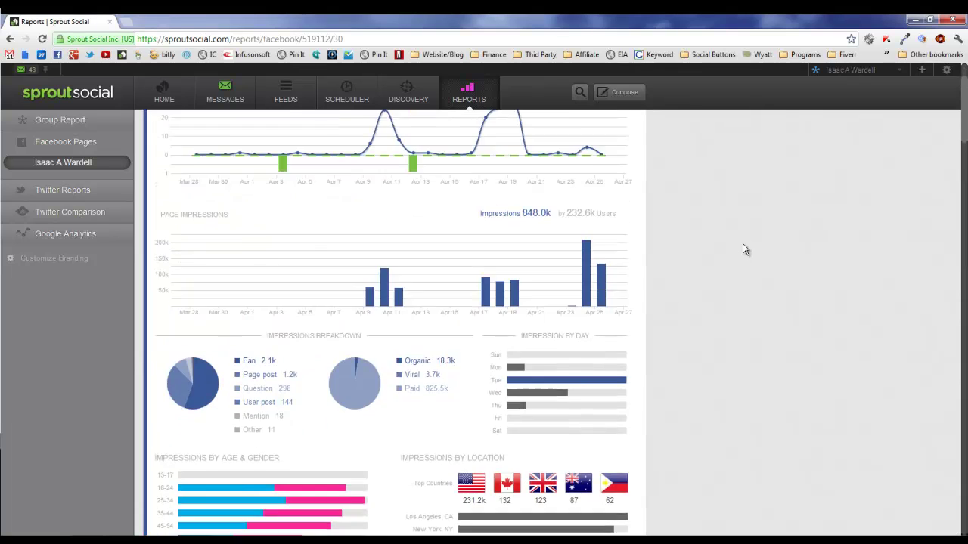
pyautogui.scroll(-7, 712, 248)
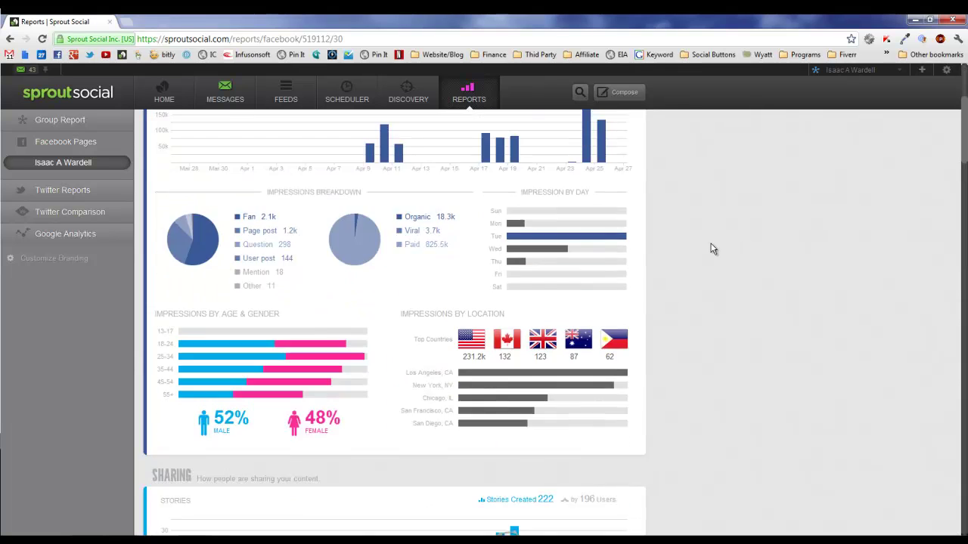
pyautogui.scroll(-12, 479, 279)
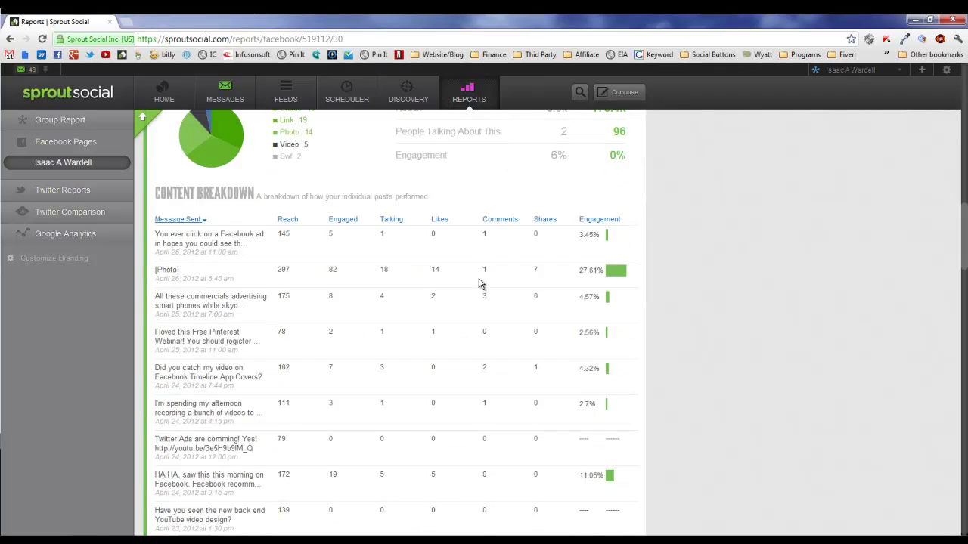
pyautogui.scroll(-5, 479, 281)
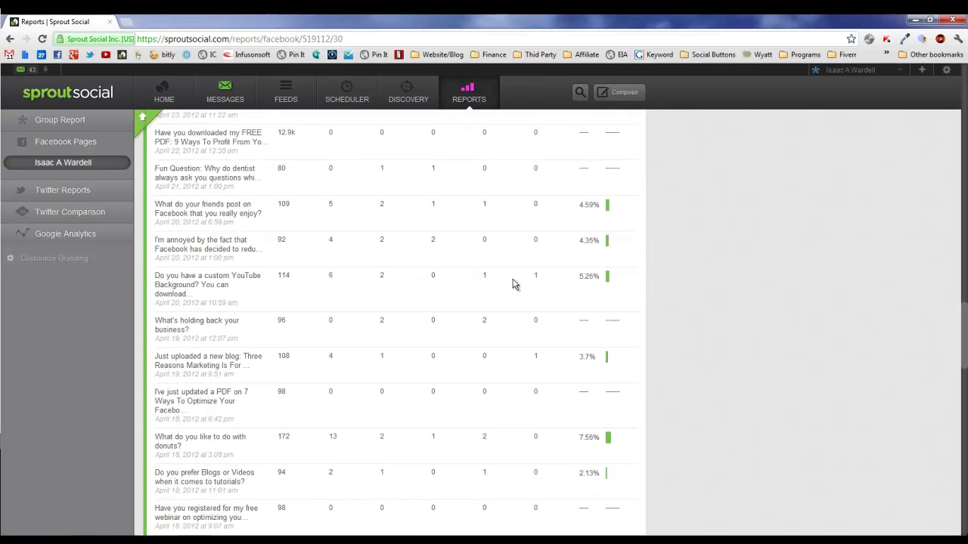
pyautogui.scroll(4, 464, 287)
pyautogui.scroll(20, 782, 341)
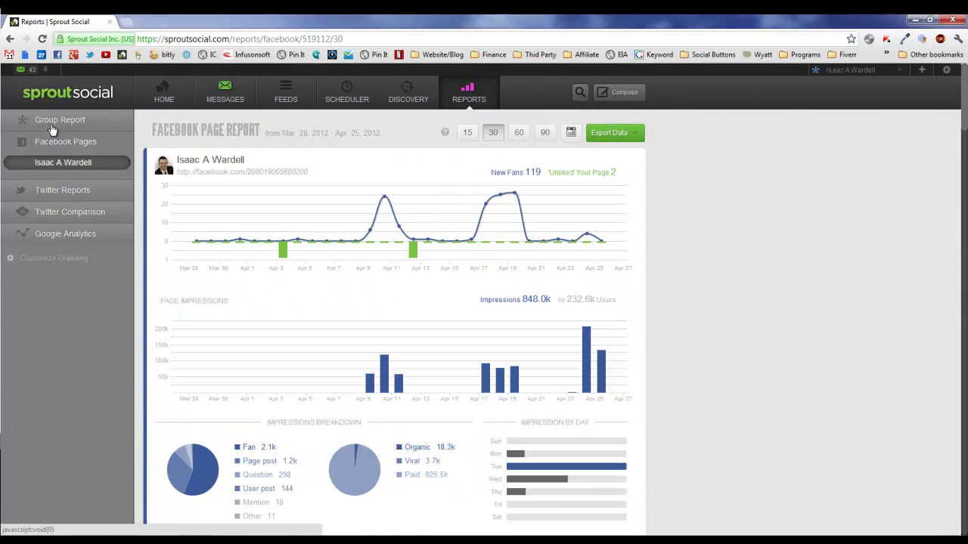
# Export the 30-day Facebook page report as a PDF, keep the download and look through it in Adobe Acrobat Pro
pyautogui.click(614, 135)
pyautogui.click(617, 150)
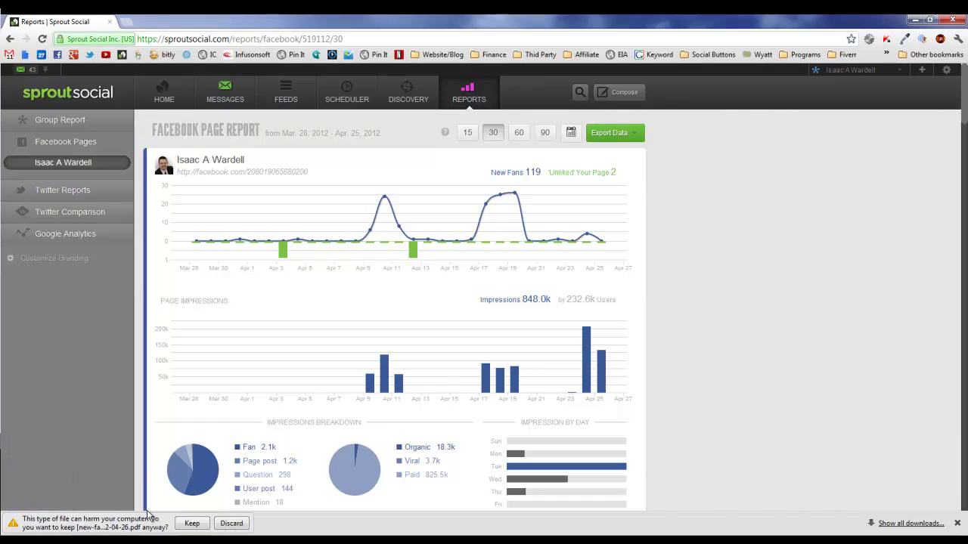
pyautogui.click(190, 523)
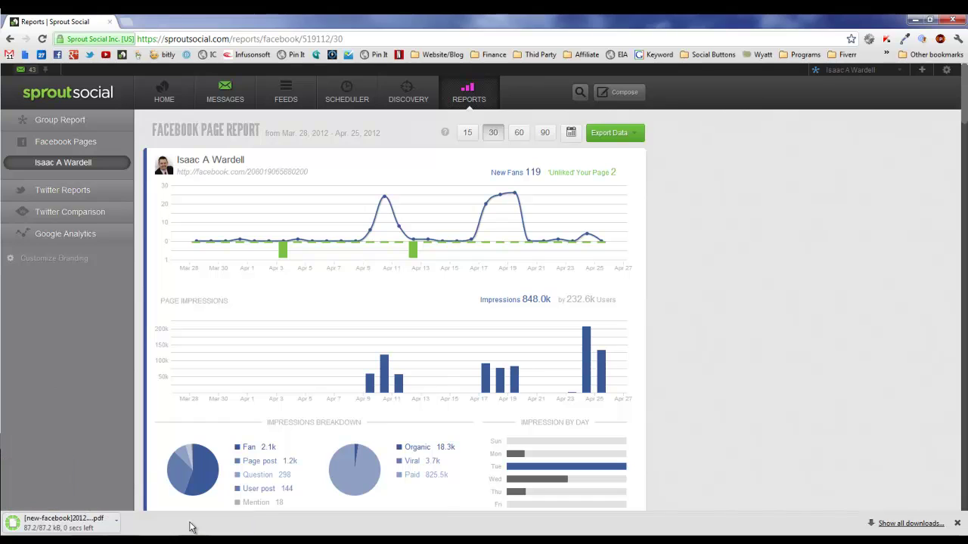
pyautogui.click(65, 526)
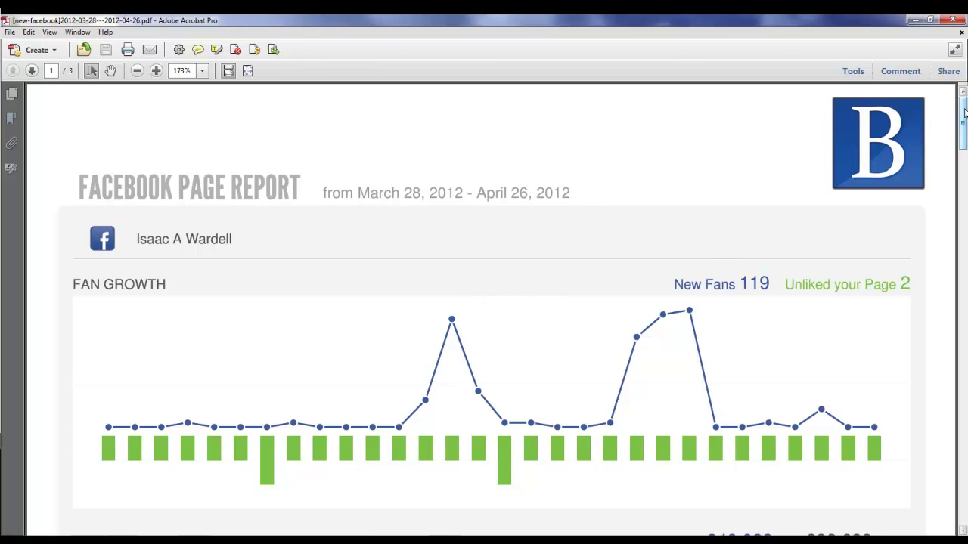
pyautogui.moveTo(964, 112); pyautogui.dragTo(963, 500)
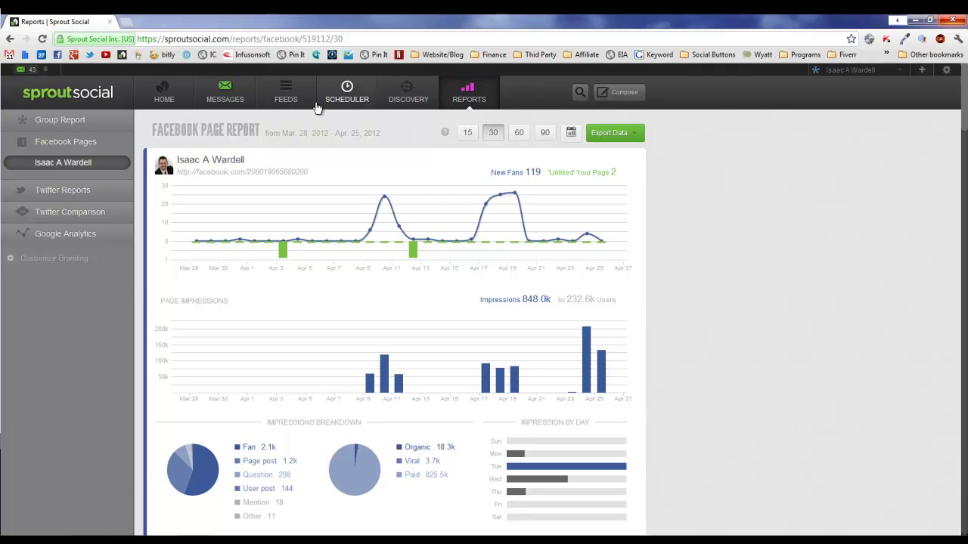
# View the group's upcoming scheduled messages in the Scheduler
pyautogui.click(346, 102)
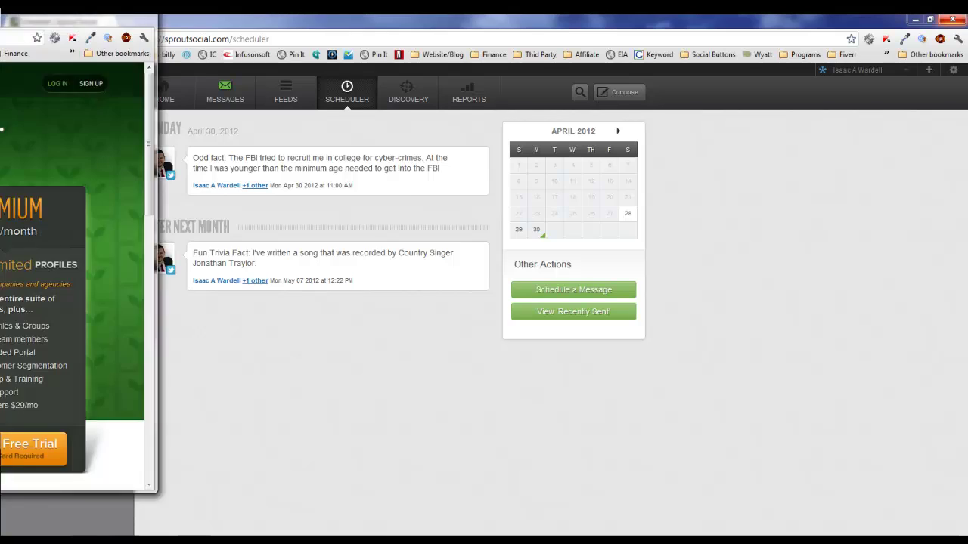
# Maximize the Plans & Pricing window and compare the Small Biz, Deluxe, Premium and Pro plans
pyautogui.moveTo(0, 23); pyautogui.dragTo(463, 89)
pyautogui.doubleClick(463, 89)
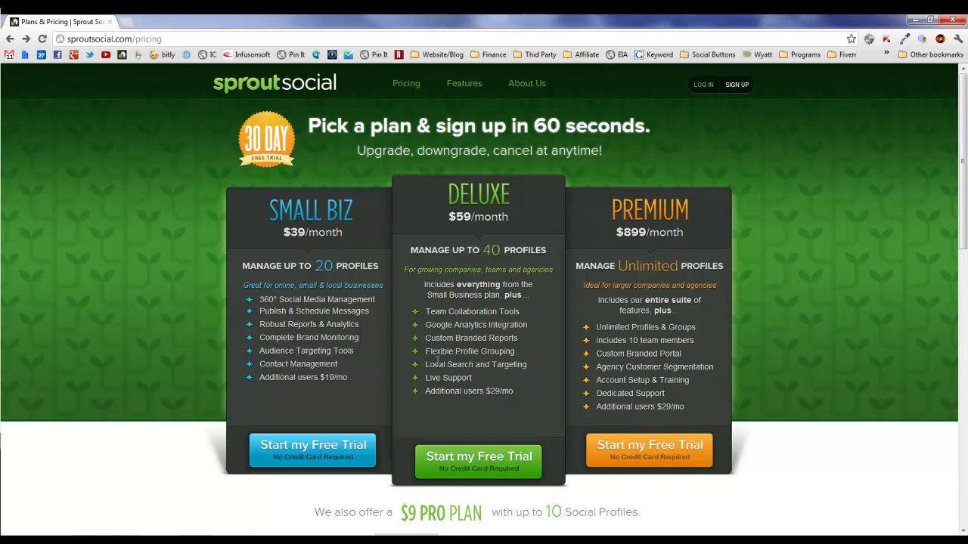
pyautogui.scroll(-3, 438, 369)
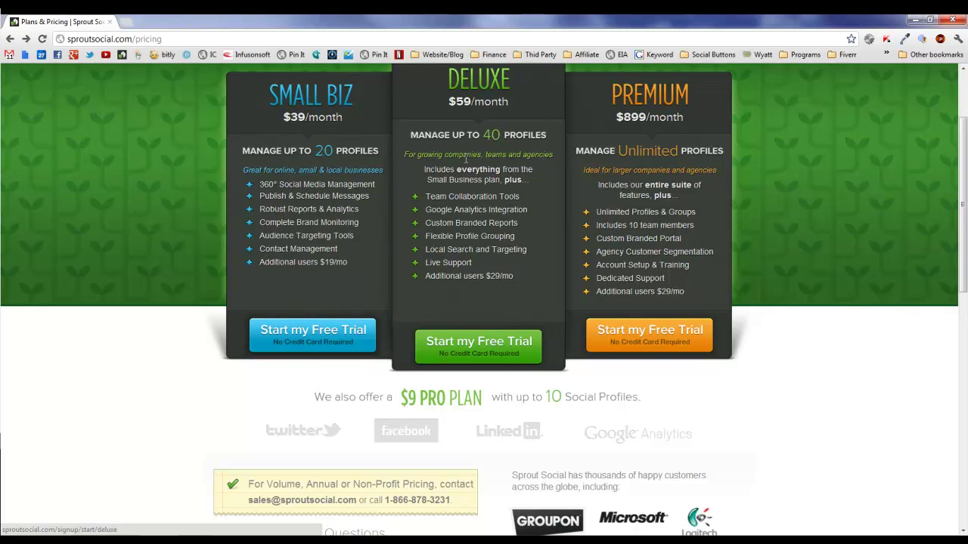
pyautogui.scroll(2, 138, 326)
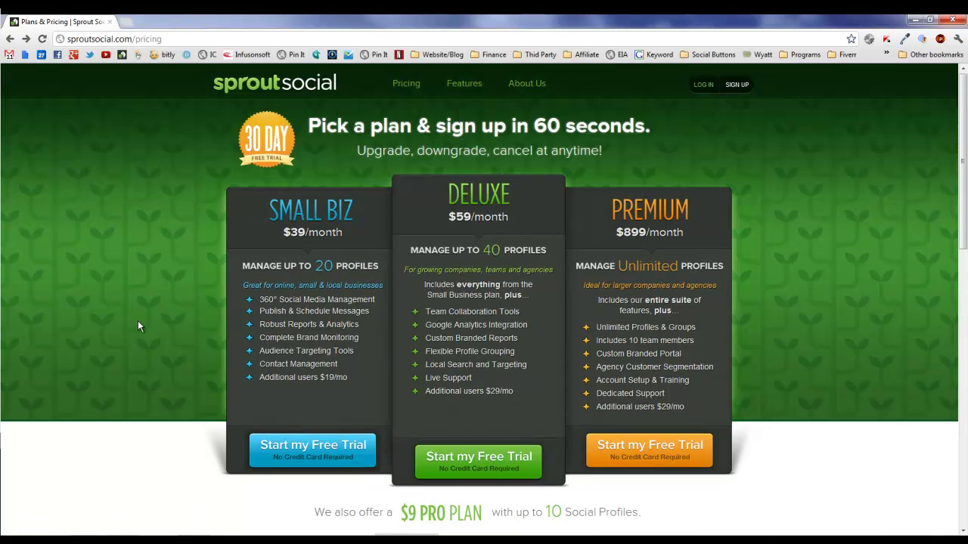